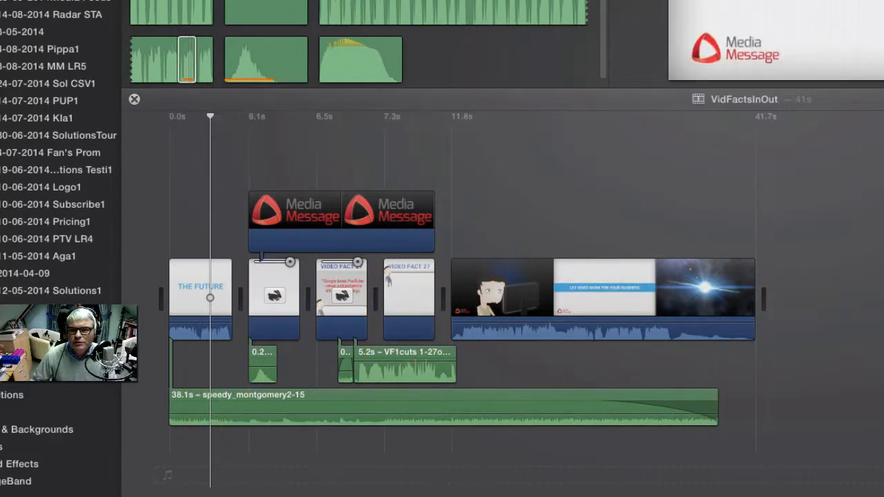
- Play back the voice-over under the Video Fact 27 clips and delete the 5.2 s VF1cuts 1-27on hold fx audio clip
{"action": "key", "text": "super+plus"}
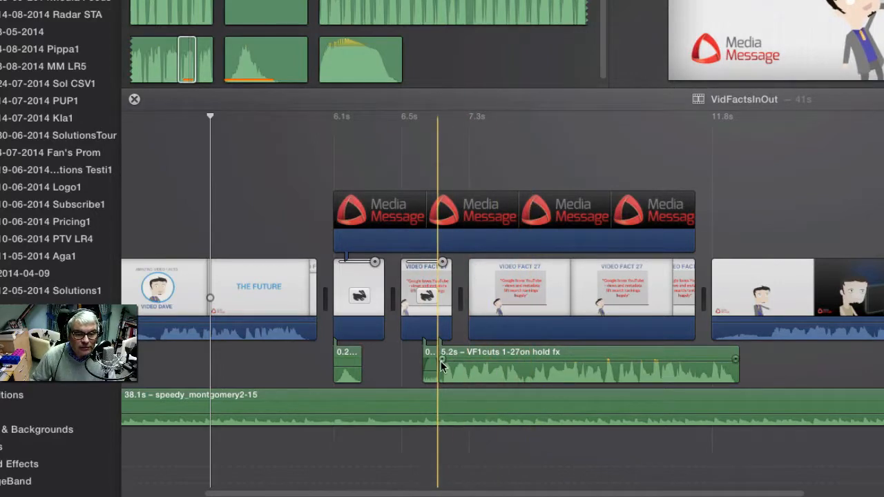
{"action": "key", "text": "space"}
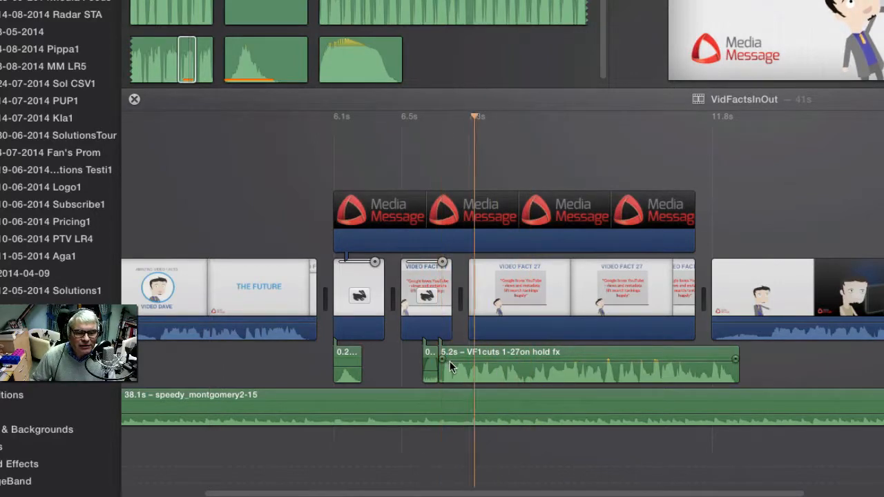
{"action": "key", "text": "space"}
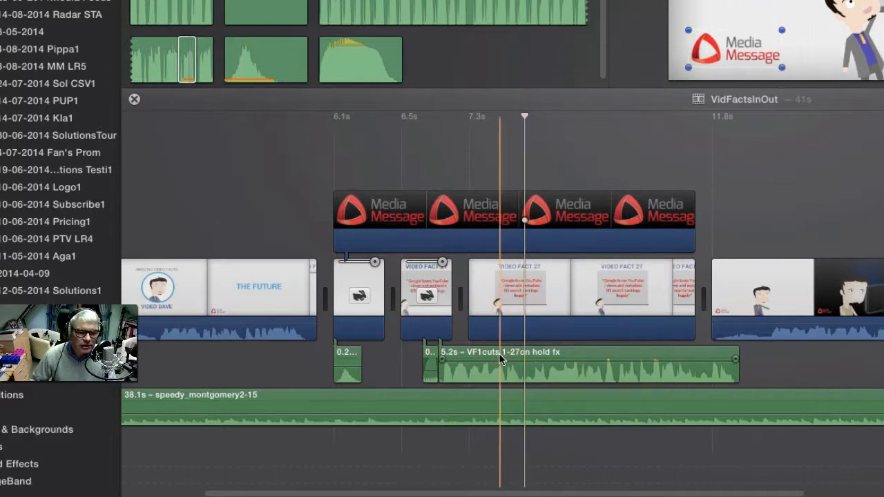
{"action": "left_click", "coordinate": [481, 352]}
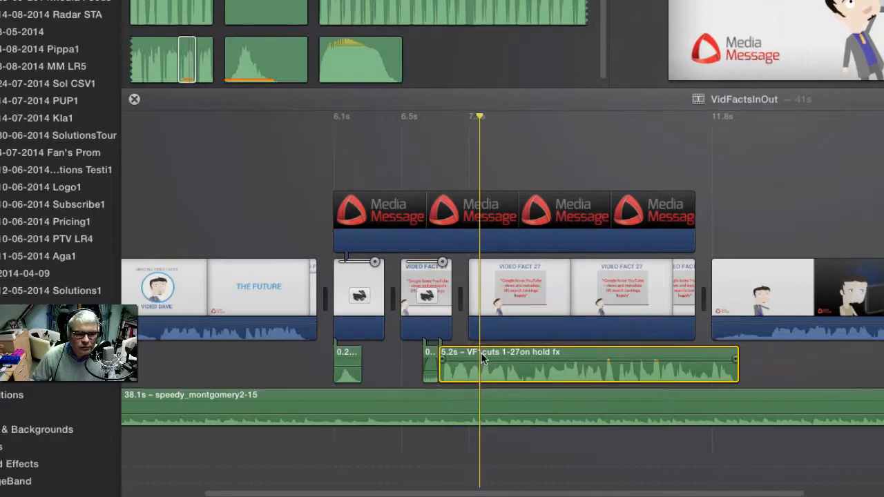
{"action": "key", "text": "Delete"}
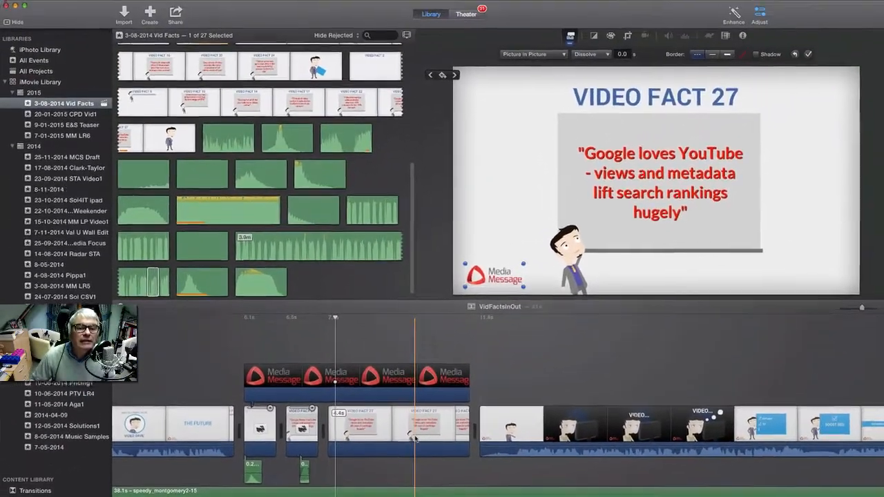
- Insert about 15.4 s of VideoFactswith27and28, covering Video Fact 28, before the long Video Fact 27 clip at 7.3 s
{"action": "scroll", "coordinate": [342, 185], "scroll_direction": "up", "scroll_amount": 3}
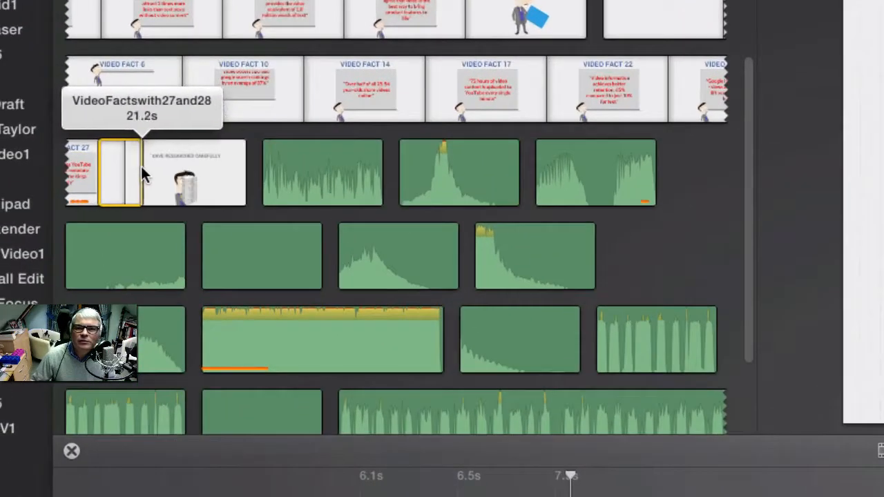
{"action": "left_click_drag", "start_coordinate": [135, 167], "coordinate": [128, 169]}
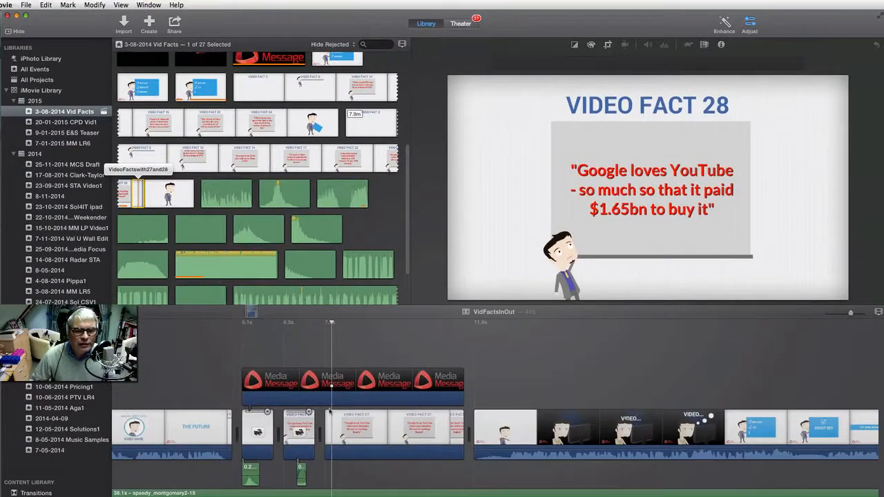
{"action": "left_click_drag", "start_coordinate": [330, 411], "coordinate": [324, 445]}
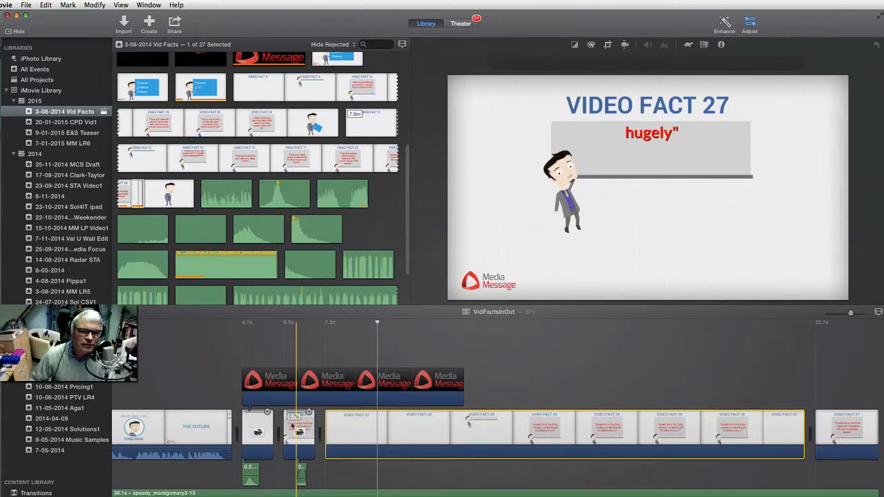
- Split the inserted clip shortly after its start and delete the leading piece of about 0.9 s
{"action": "right_click", "coordinate": [350, 426]}
{"action": "left_click", "coordinate": [349, 426]}
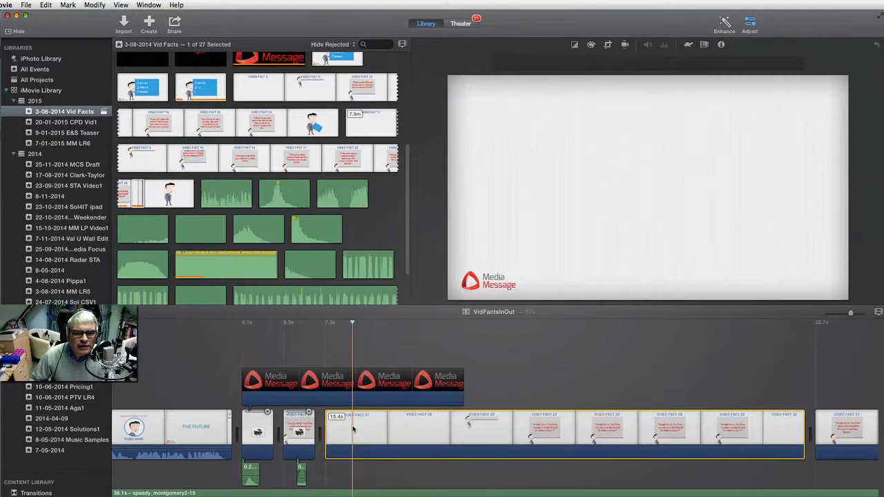
{"action": "key", "text": "super+b"}
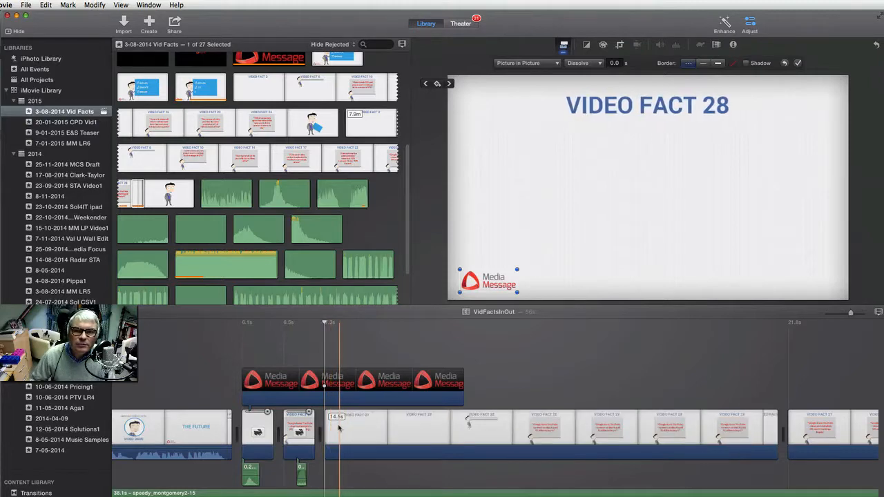
- Split the inserted clip at 9.2 s and 11.5 s to isolate its Video Fact 27 and Video Fact 28 title sections
{"action": "left_click", "coordinate": [342, 471]}
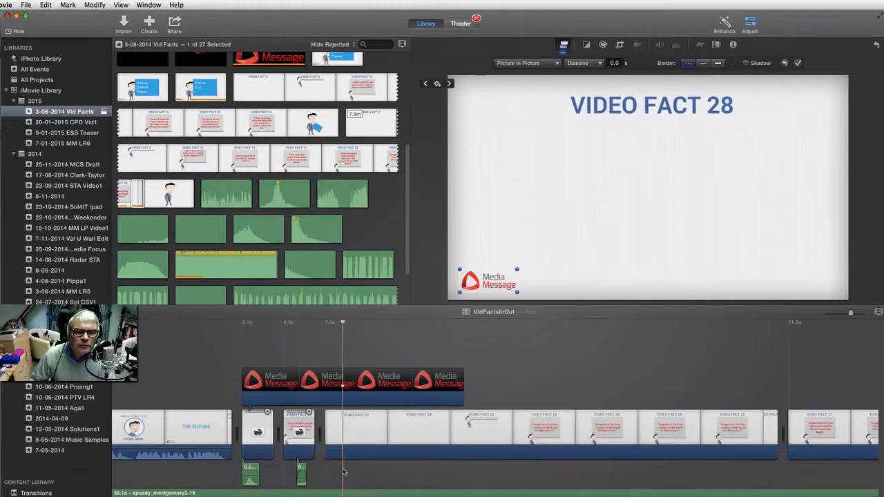
{"action": "left_click", "coordinate": [385, 433]}
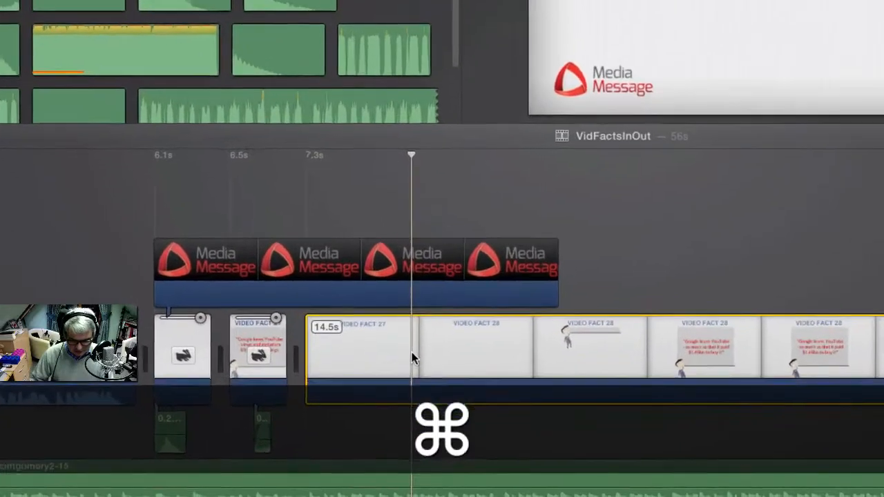
{"action": "key", "text": "super+b"}
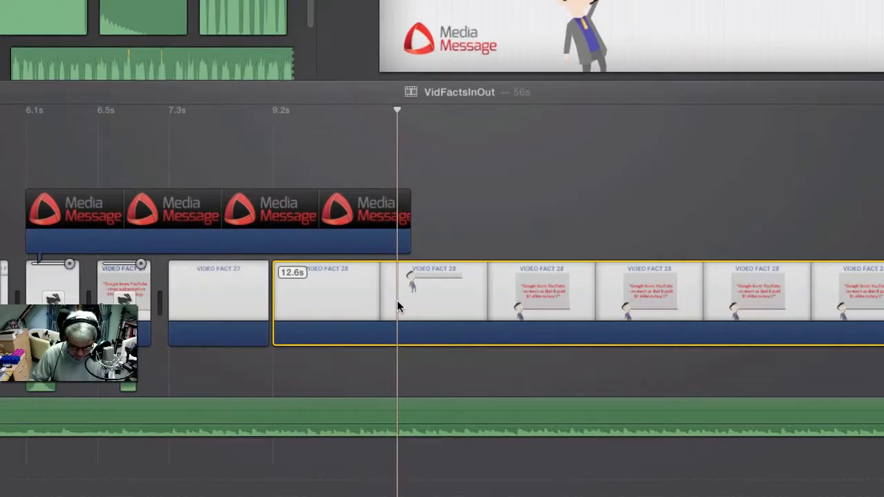
{"action": "key", "text": "super+b"}
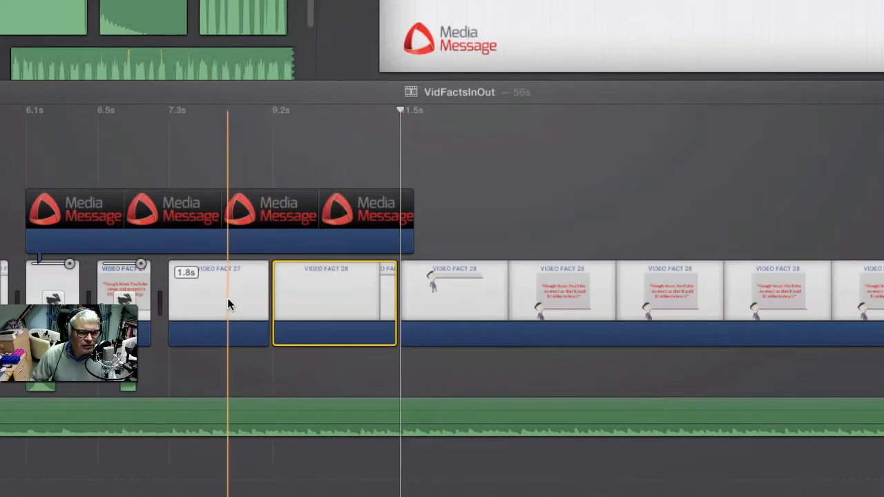
- Open the speed editor for the split-off Video Fact 28 title section and speed it up to 0.7 s
{"action": "left_click", "coordinate": [227, 298]}
{"action": "left_click", "coordinate": [329, 301]}
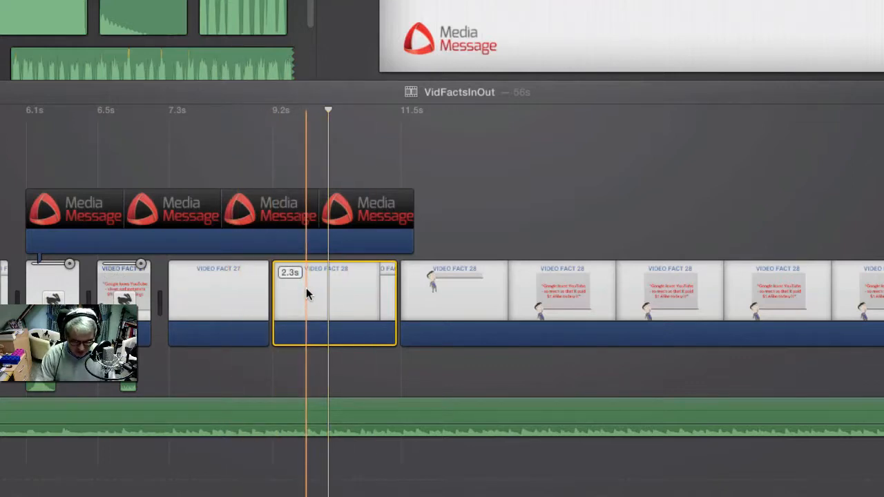
{"action": "key", "text": "super+r"}
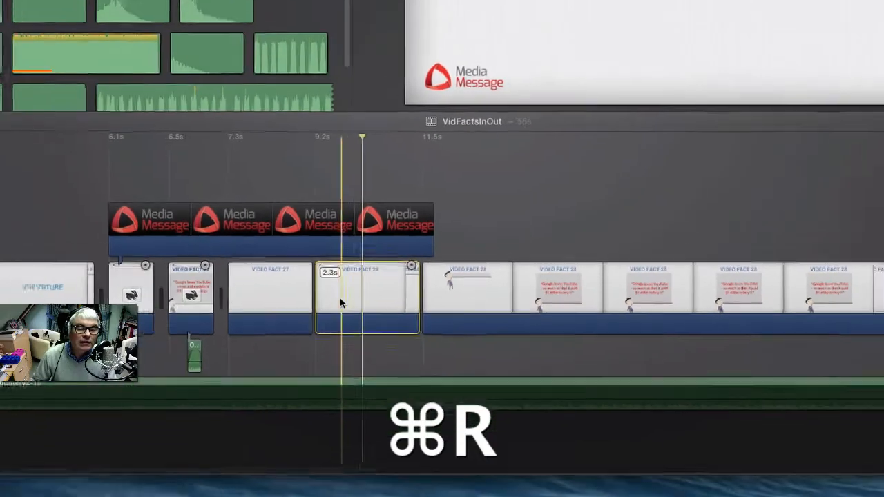
{"action": "right_click", "coordinate": [301, 310]}
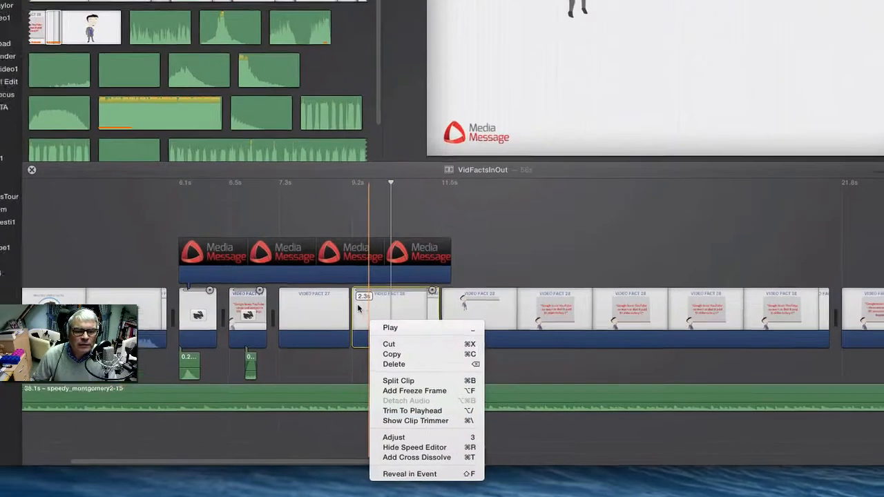
{"action": "left_click", "coordinate": [361, 284]}
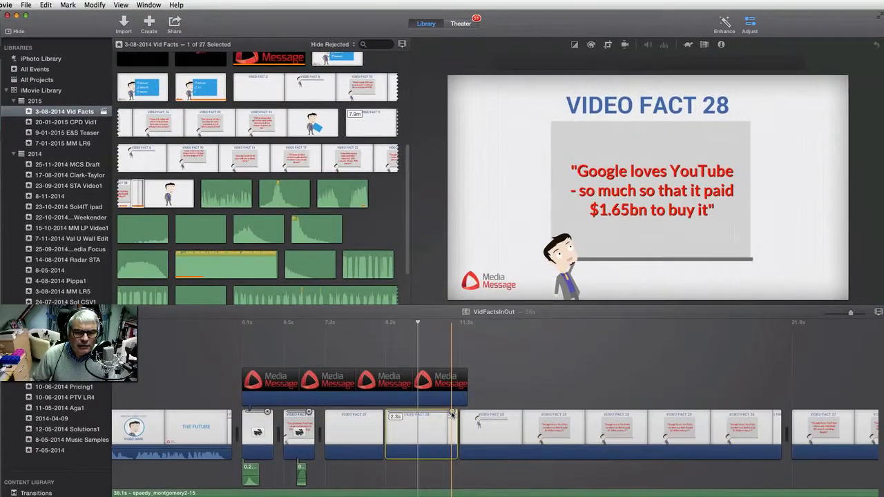
{"action": "left_click_drag", "start_coordinate": [452, 415], "coordinate": [419, 415]}
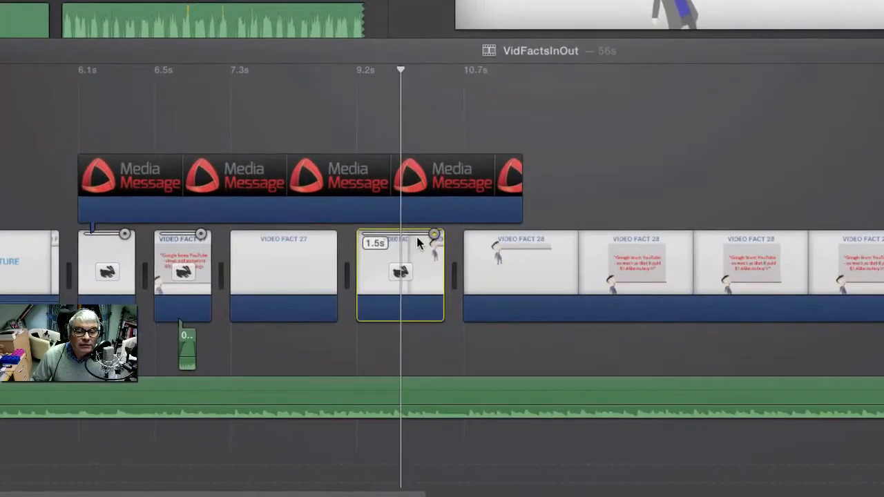
{"action": "left_click_drag", "start_coordinate": [437, 236], "coordinate": [397, 238]}
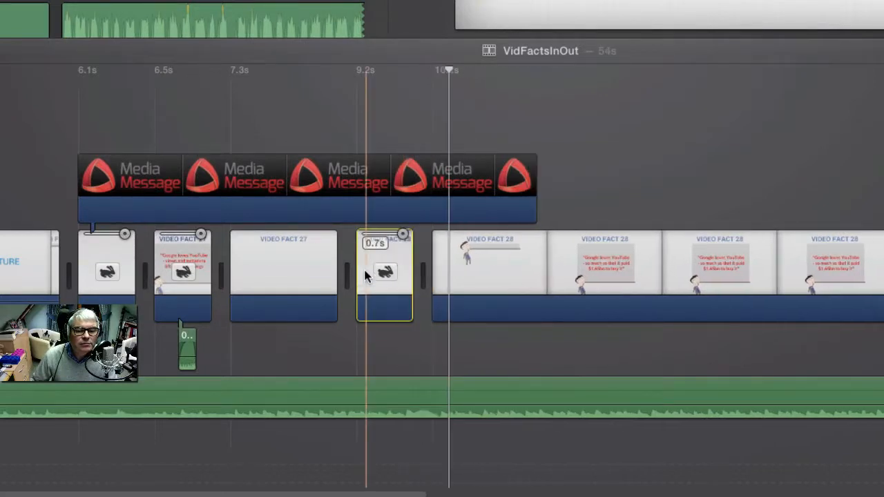
- Speed up the split-off Video Fact 27 title section to about 0.3 s
{"action": "left_click", "coordinate": [268, 254]}
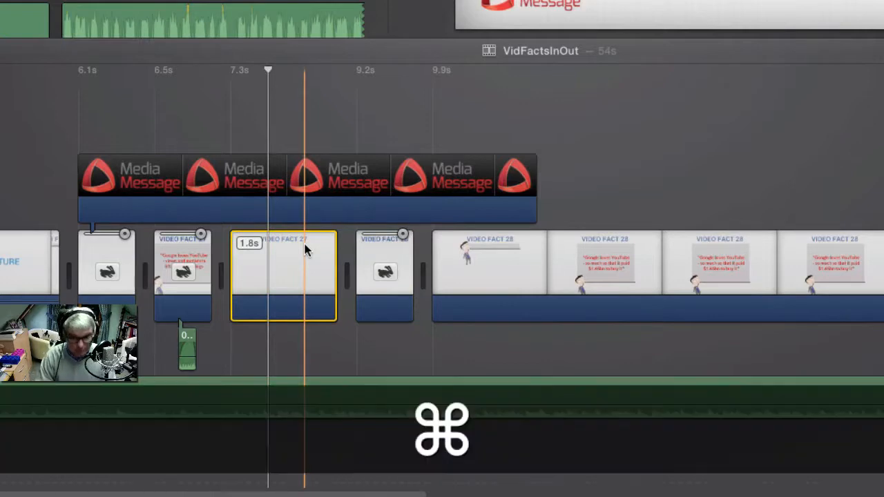
{"action": "key", "text": "super+r"}
{"action": "left_click_drag", "start_coordinate": [326, 235], "coordinate": [276, 238]}
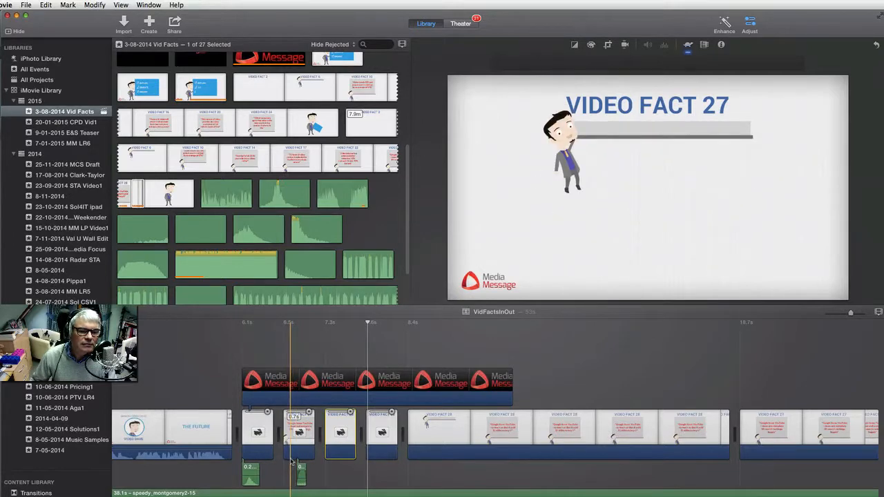
- Move the two short sound effects from the old sped-up clips to beneath the new sped-up Video Fact 27 and 28 title clips
{"action": "key", "text": "space"}
{"action": "key", "text": "space"}
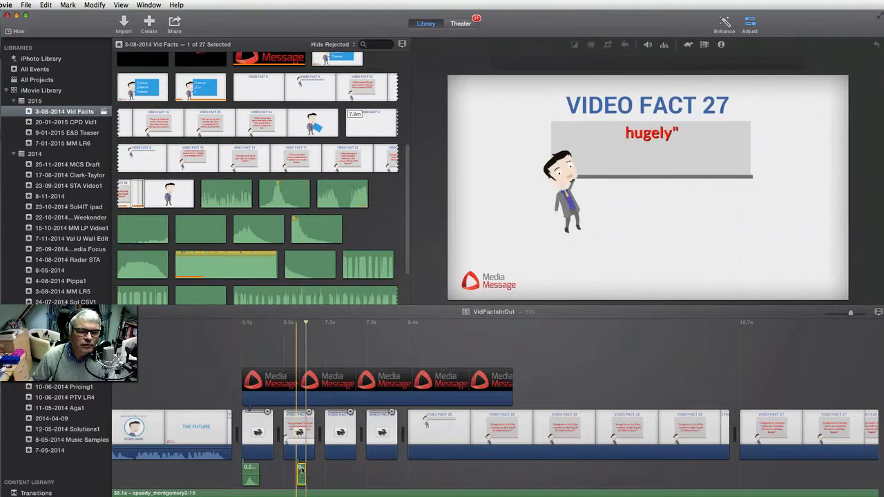
{"action": "left_click_drag", "start_coordinate": [301, 470], "coordinate": [367, 469]}
{"action": "left_click_drag", "start_coordinate": [376, 471], "coordinate": [390, 473]}
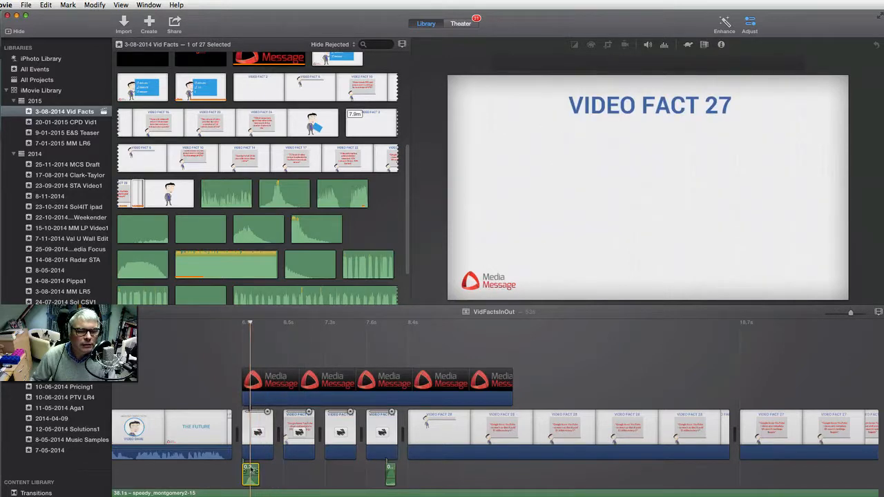
{"action": "left_click_drag", "start_coordinate": [288, 468], "coordinate": [334, 475]}
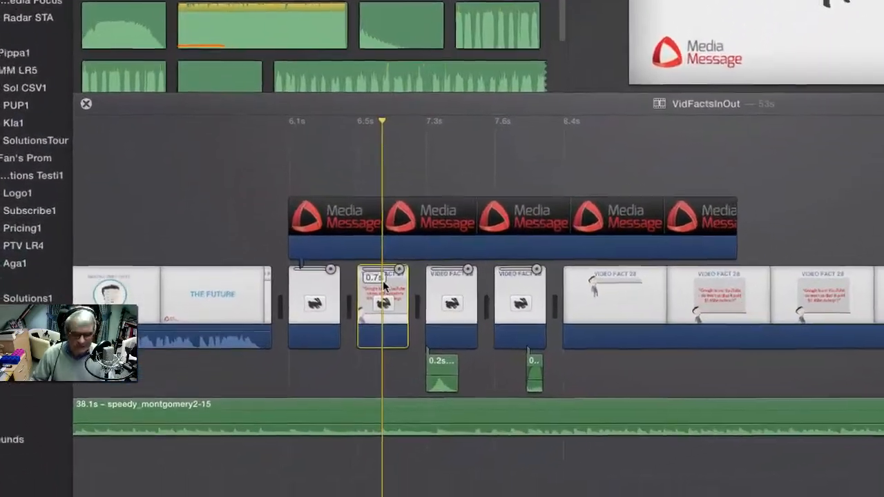
- Delete the old 0.7 s sped-up Video Fact 27 clip and move the Media Message logo overlay to start at 6.5 s
{"action": "key", "text": "Delete"}
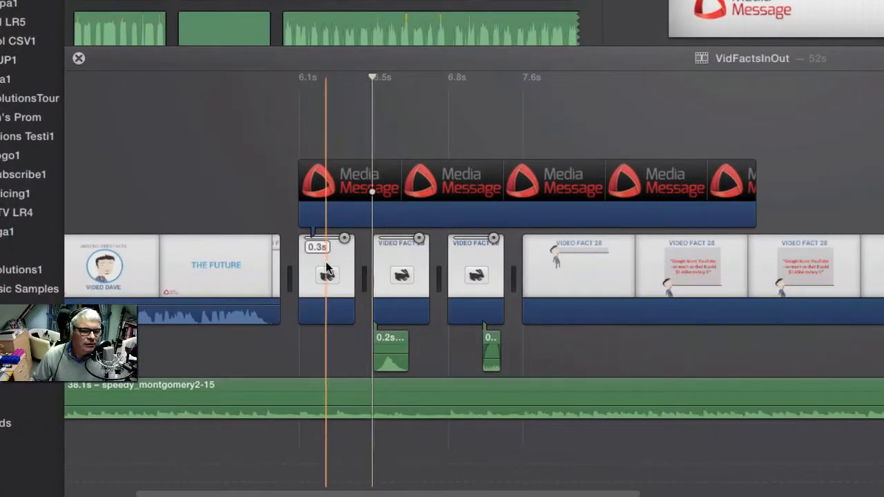
{"action": "left_click", "coordinate": [325, 256]}
{"action": "left_click", "coordinate": [346, 168]}
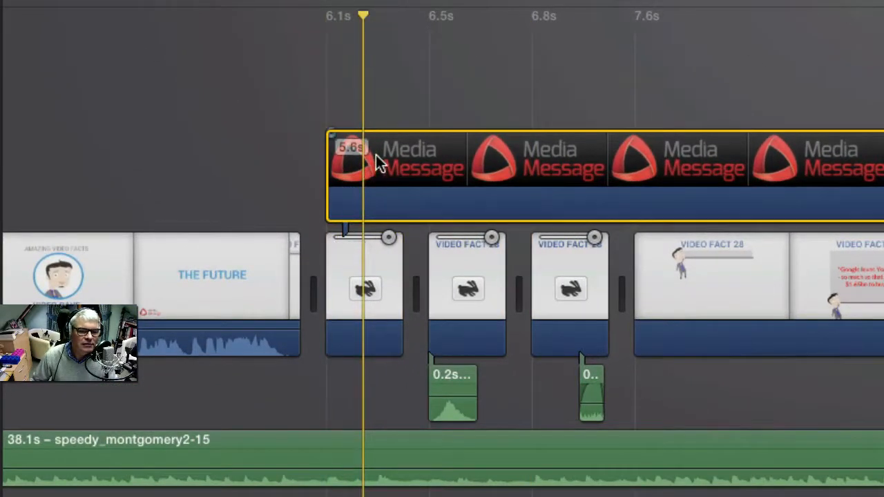
{"action": "left_click_drag", "start_coordinate": [376, 154], "coordinate": [491, 153]}
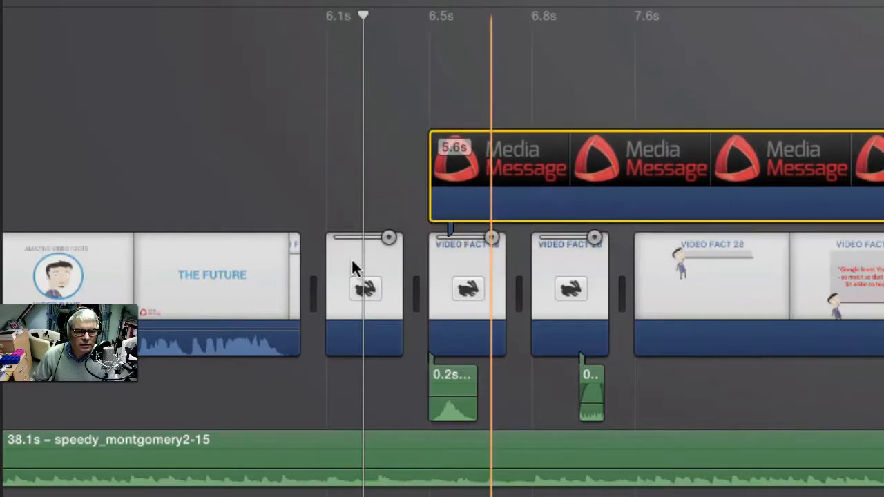
- Delete the remaining old 0.3 s sped-up clip at 6.1 s and play back the new transition into Video Fact 28
{"action": "left_click", "coordinate": [352, 263]}
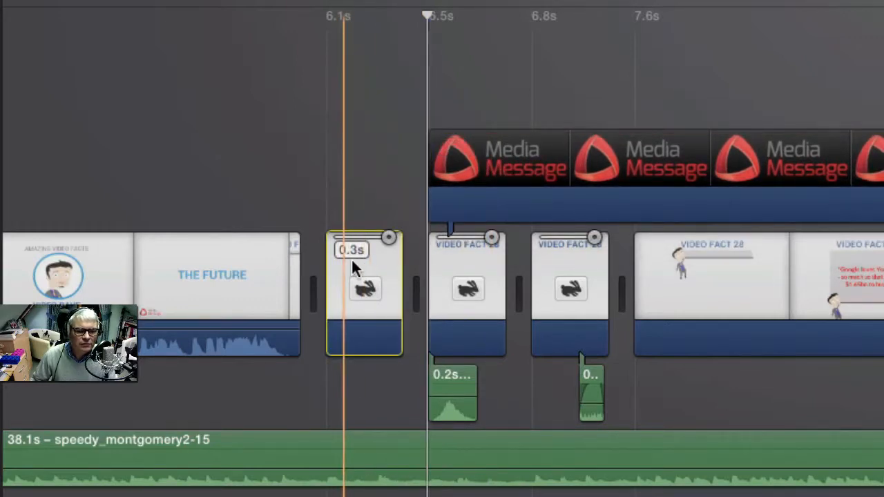
{"action": "key", "text": "Delete"}
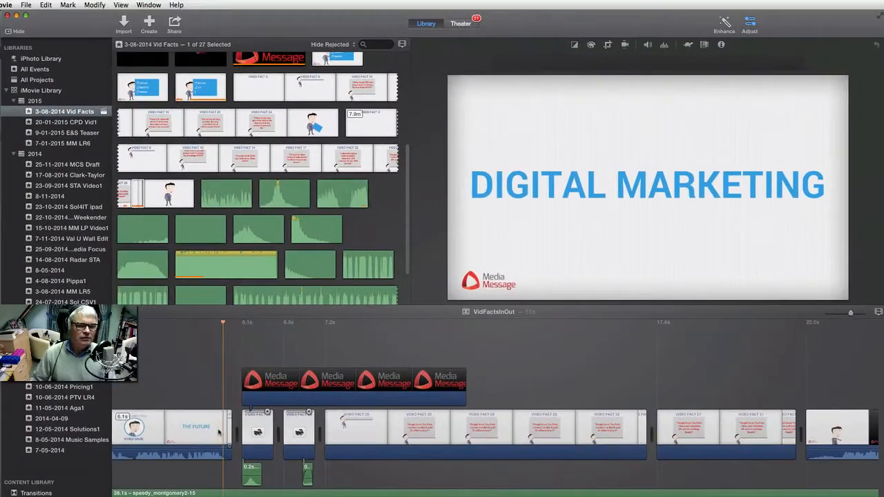
{"action": "key", "text": "space"}
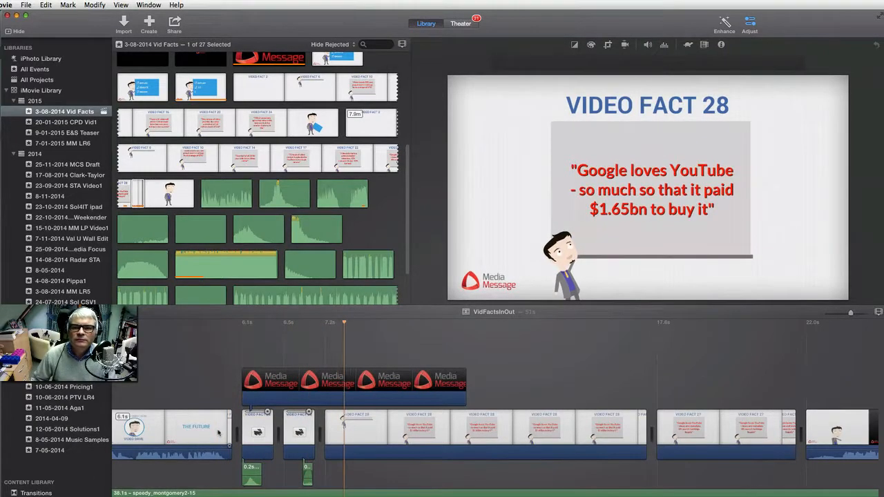
{"action": "key", "text": "space"}
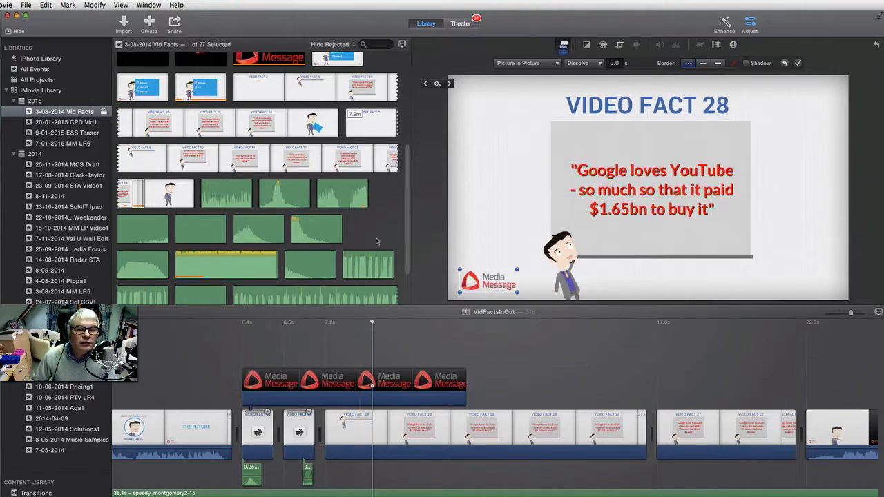
- Select the closing section of VF1cuts 1-27on hold fx and place about 10.3 s of it beneath the long Video Fact 28 clip
{"action": "scroll", "coordinate": [377, 241], "scroll_direction": "down", "scroll_amount": 3}
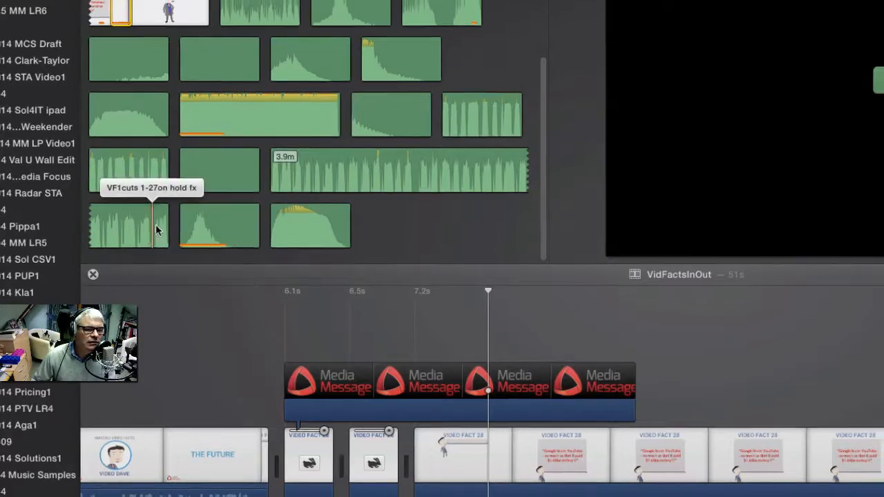
{"action": "left_click_drag", "start_coordinate": [153, 226], "coordinate": [194, 233]}
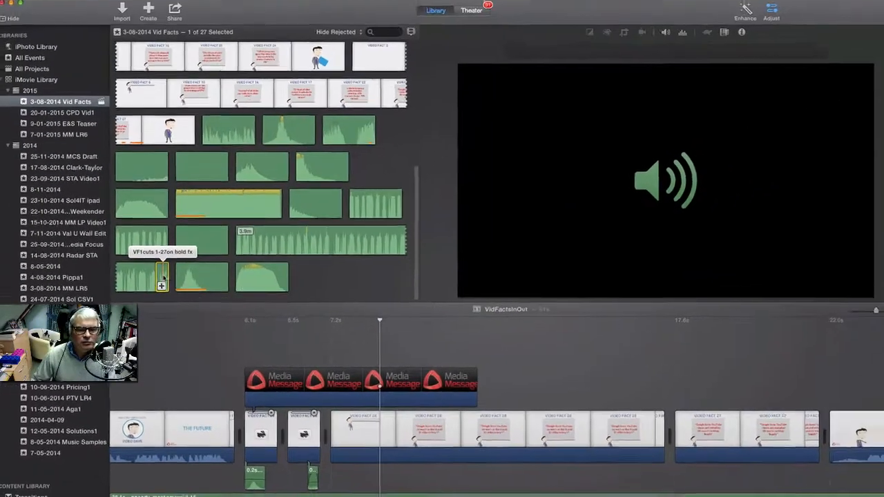
{"action": "left_click_drag", "start_coordinate": [163, 277], "coordinate": [352, 471]}
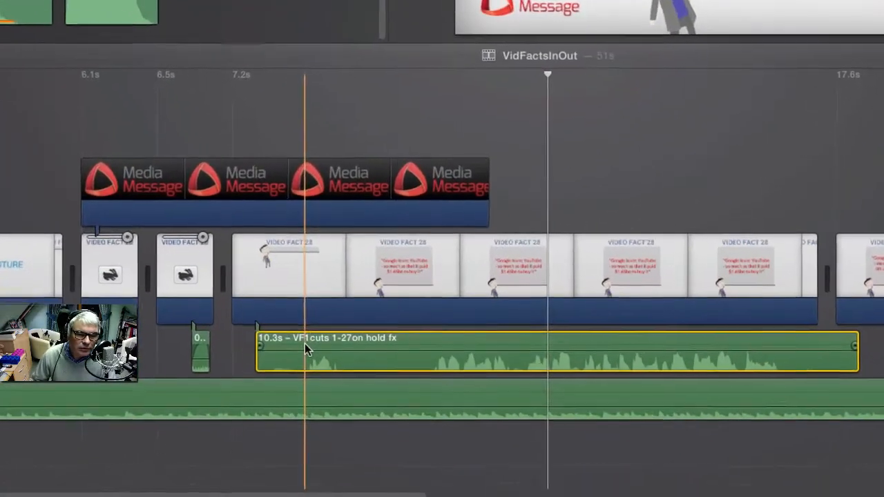
- Split the voice-over beneath the long Video Fact 28 clip 3.0 s from its start and delete that first part
{"action": "key", "text": "space"}
{"action": "key", "text": "space"}
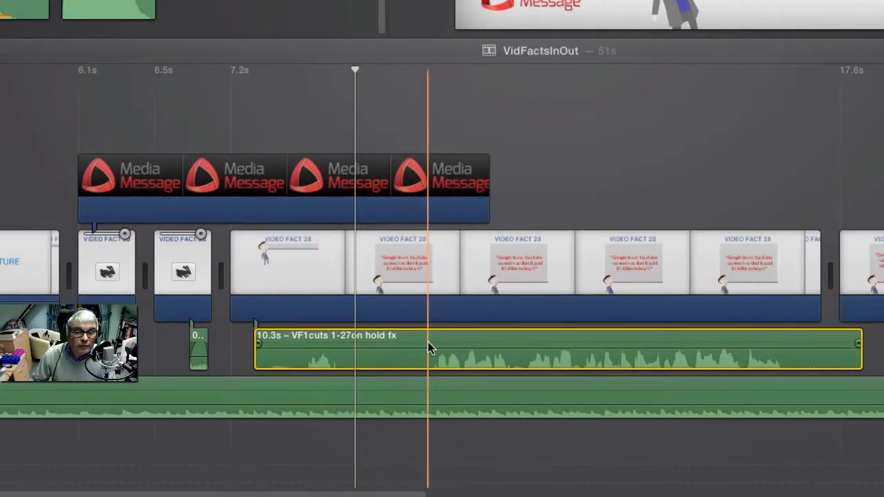
{"action": "left_click", "coordinate": [428, 339]}
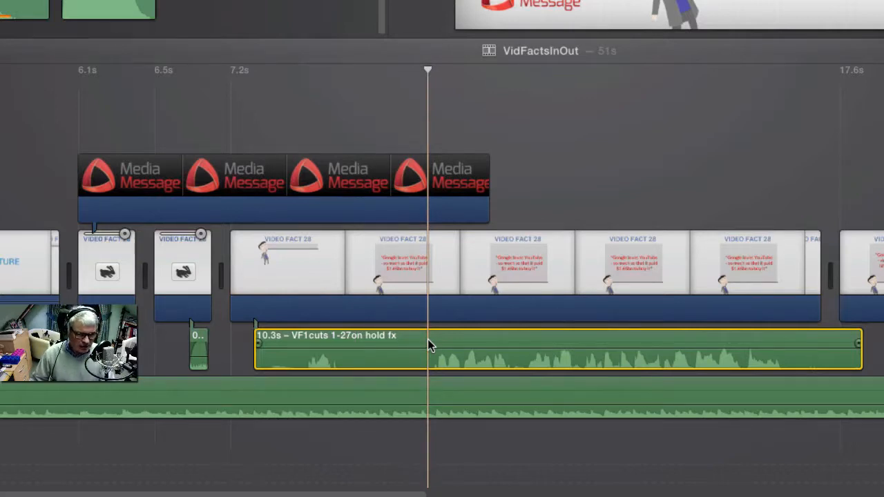
{"action": "key", "text": "super+b"}
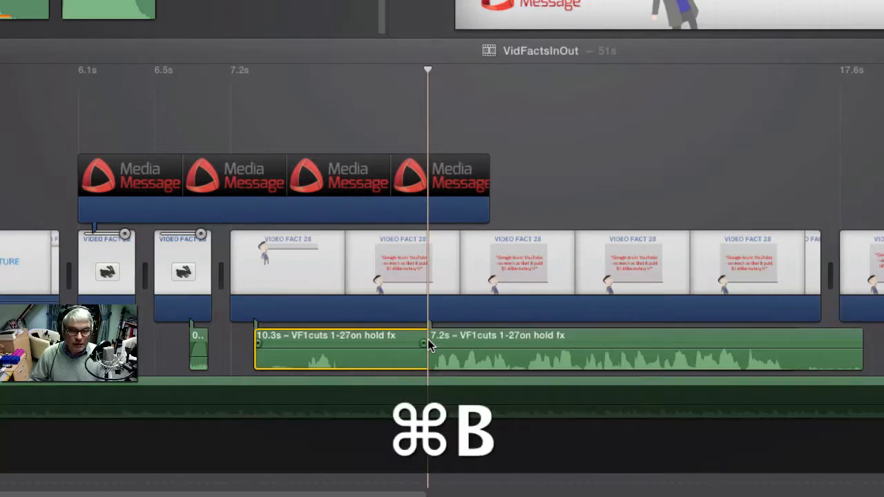
{"action": "left_click", "coordinate": [332, 343]}
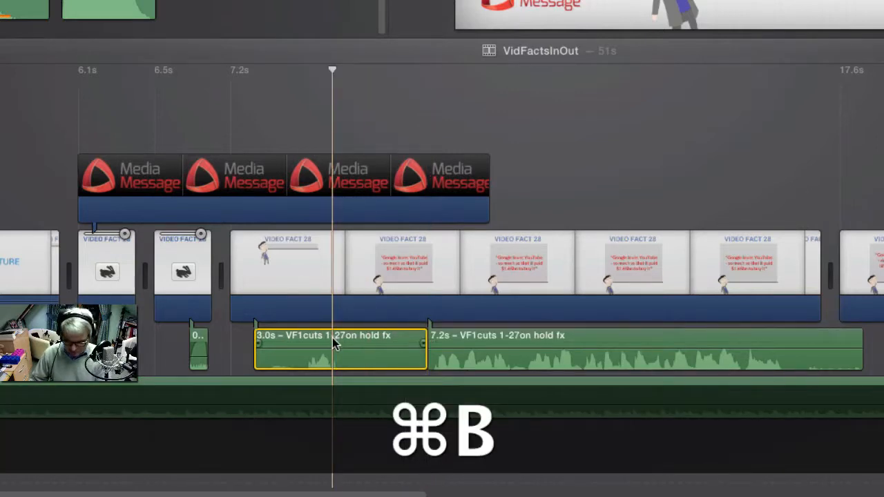
{"action": "key", "text": "Delete"}
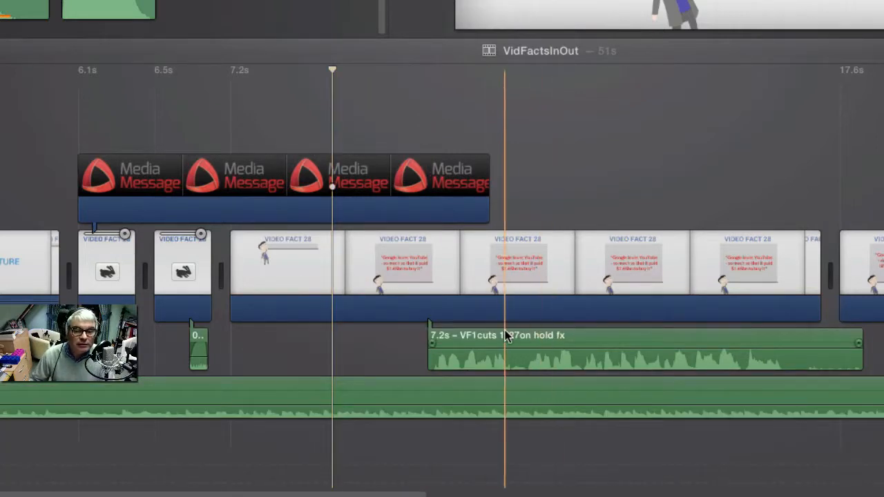
- Move the remaining voice-over to the start of the long Video Fact 28 clip and cut off its last 0.9 s
{"action": "left_click_drag", "start_coordinate": [512, 335], "coordinate": [318, 332]}
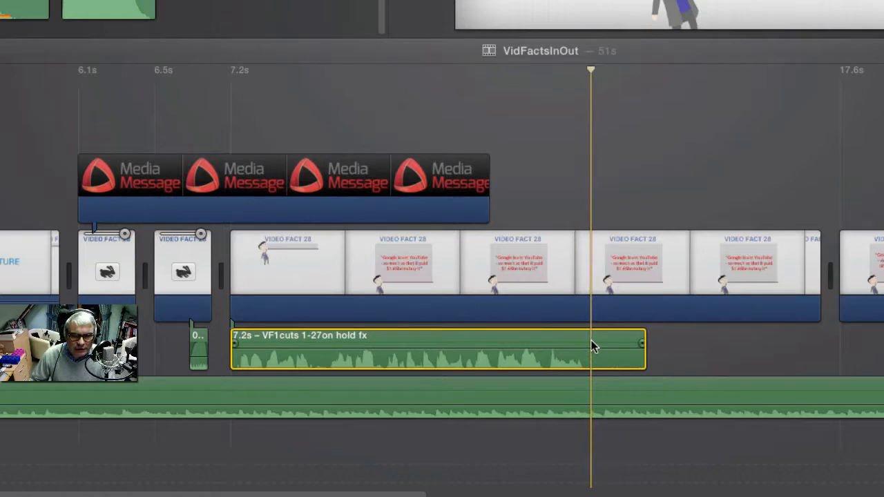
{"action": "key", "text": "super+b"}
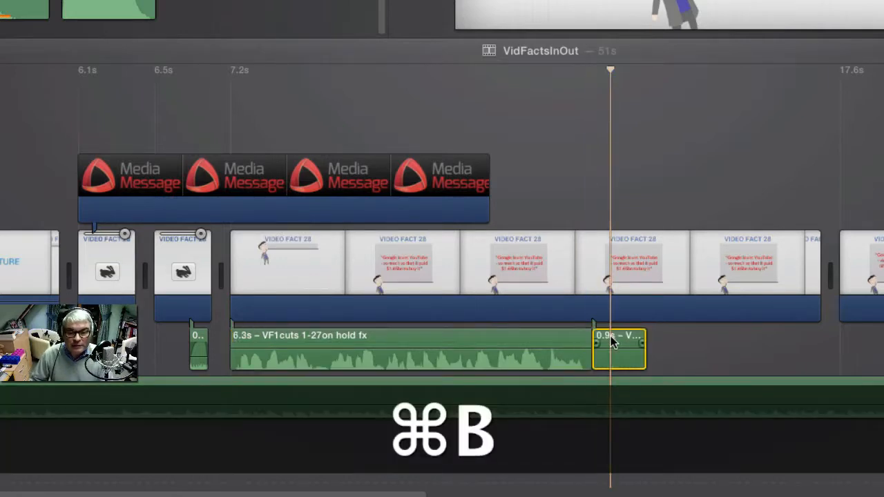
{"action": "key", "text": "Delete"}
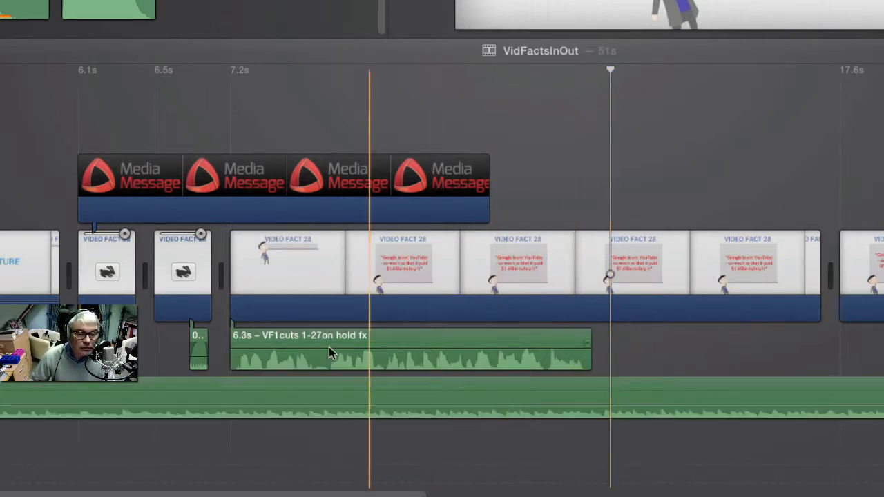
- Shift the 6.3 s voice-over slightly earlier so it directly follows the short sound effect, and play back the result
{"action": "left_click", "coordinate": [324, 333]}
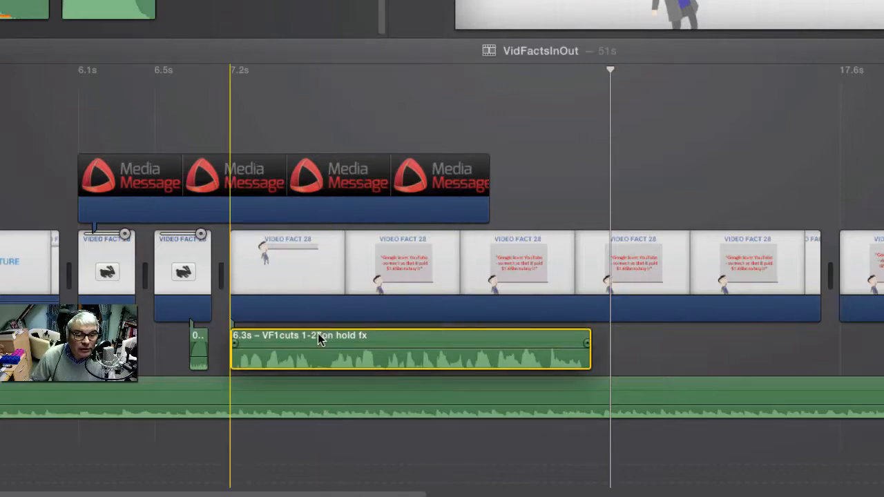
{"action": "left_click_drag", "start_coordinate": [310, 332], "coordinate": [305, 333]}
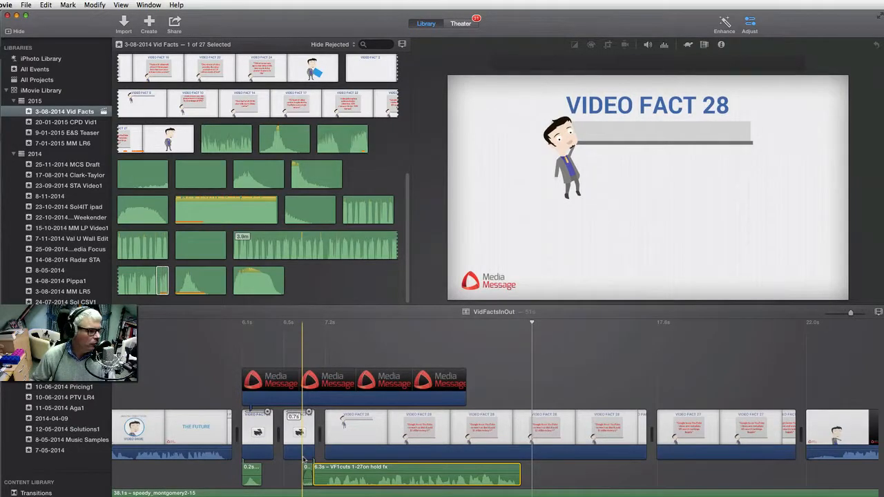
{"action": "key", "text": "space"}
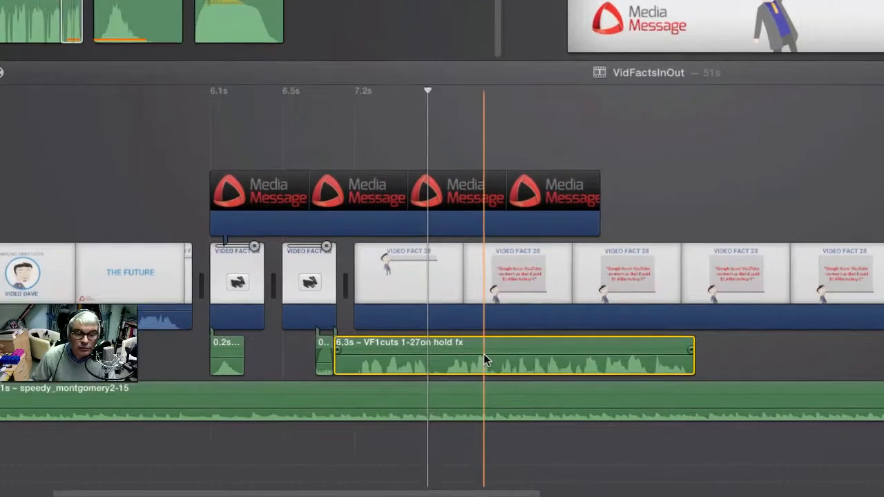
{"action": "left_click_drag", "start_coordinate": [486, 359], "coordinate": [486, 358]}
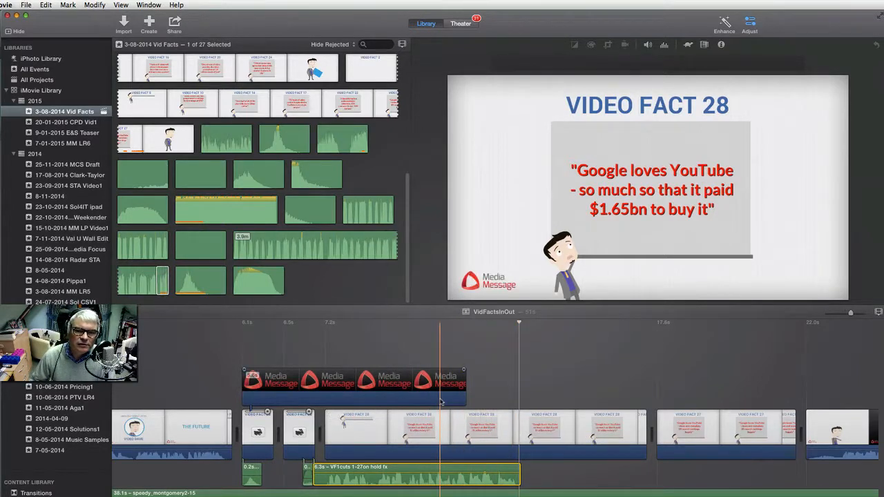
- Extend the end of the Media Message logo overlay by 0.9 s over the long Video Fact 28 clip
{"action": "key", "text": "space"}
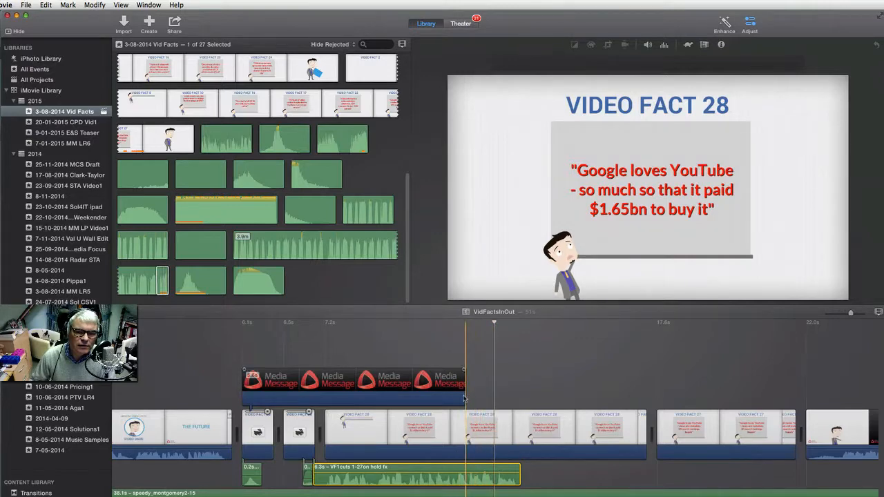
{"action": "left_click_drag", "start_coordinate": [464, 398], "coordinate": [474, 400]}
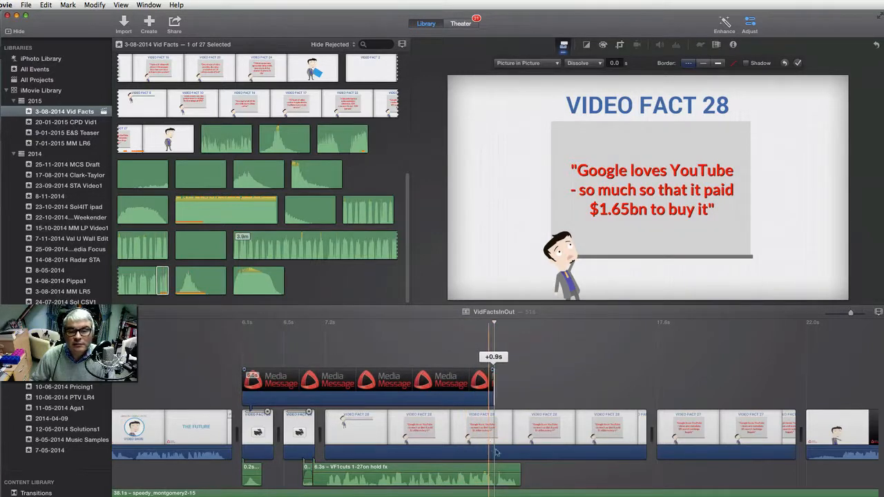
{"action": "left_click_drag", "start_coordinate": [496, 452], "coordinate": [489, 435]}
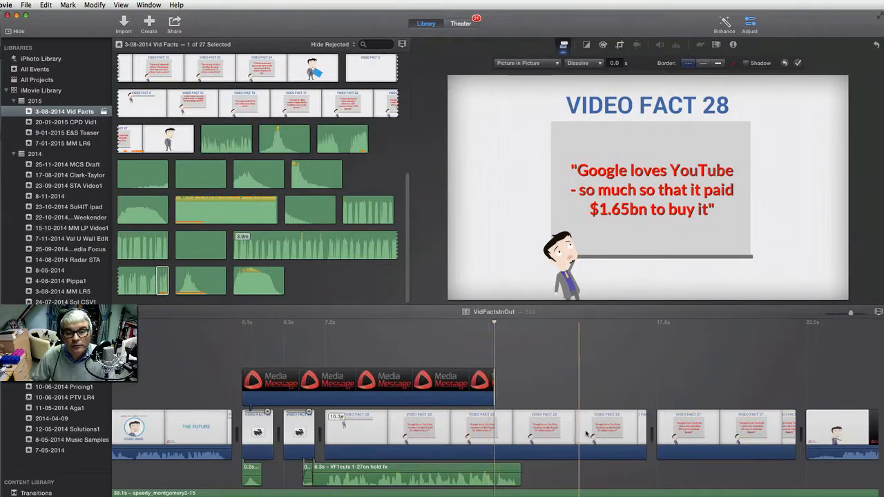
- Split the long Video Fact 28 clip at about 13.0 s and delete its remainder together with the following 4.4 s Video Fact 27 clip
{"action": "left_click", "coordinate": [511, 431]}
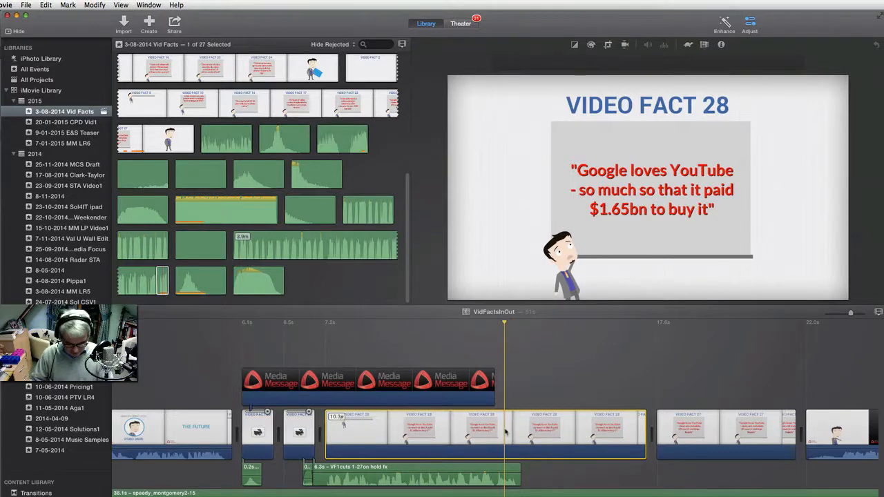
{"action": "key", "text": "super+b"}
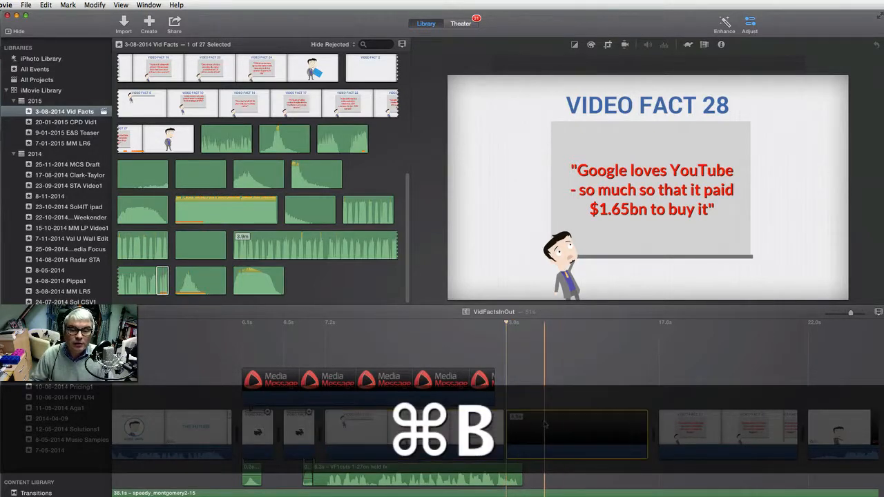
{"action": "left_click", "coordinate": [545, 425]}
{"action": "key", "text": "Delete"}
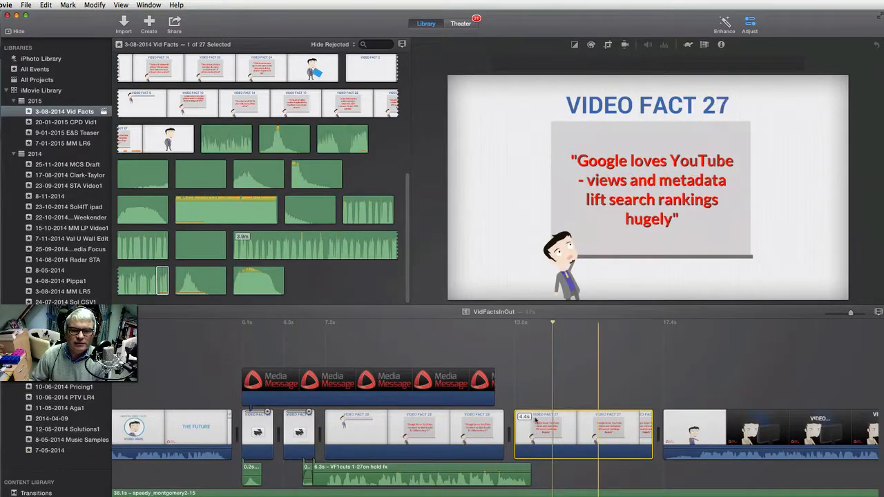
{"action": "key", "text": "Delete"}
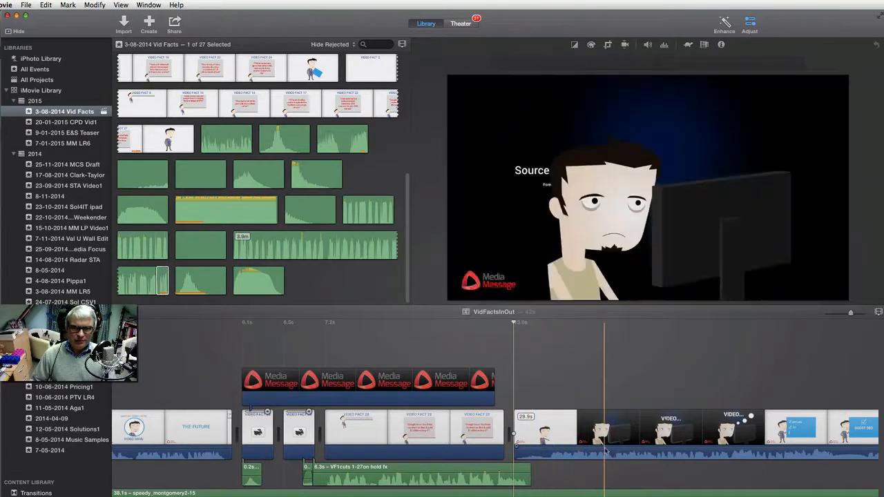
- Extend the Media Message logo overlay by 0.2 s to the end of the Video Fact 28 clip and play back the transition
{"action": "left_click", "coordinate": [431, 447]}
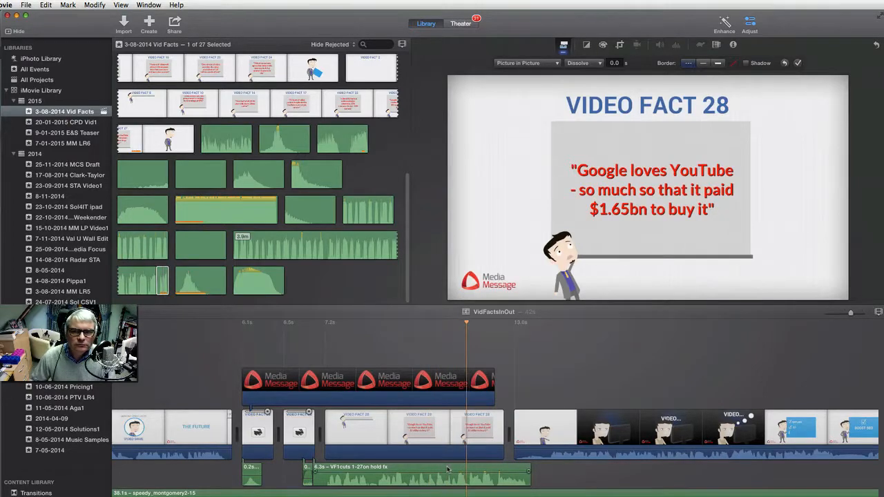
{"action": "key", "text": "space"}
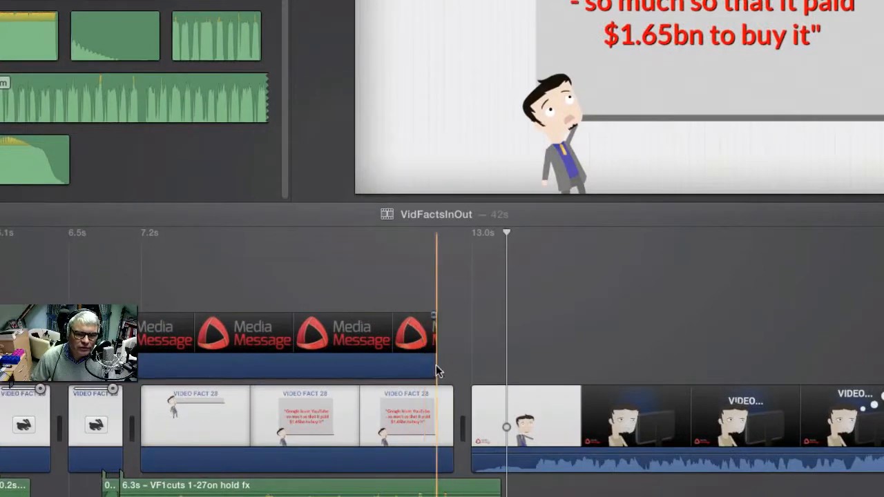
{"action": "mouse_move", "coordinate": [444, 375]}
{"action": "left_mouse_down"}
{"action": "mouse_move", "coordinate": [457, 375]}
{"action": "mouse_move", "coordinate": [456, 364]}
{"action": "left_mouse_up"}
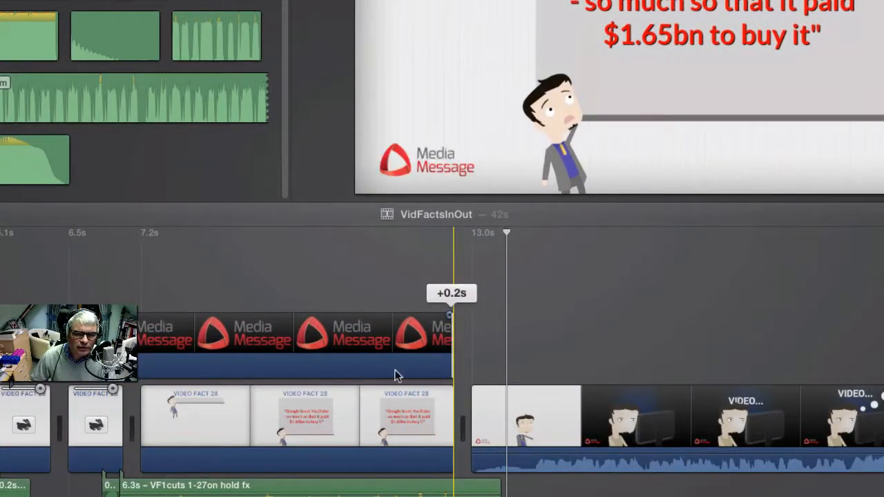
{"action": "key", "text": "space"}
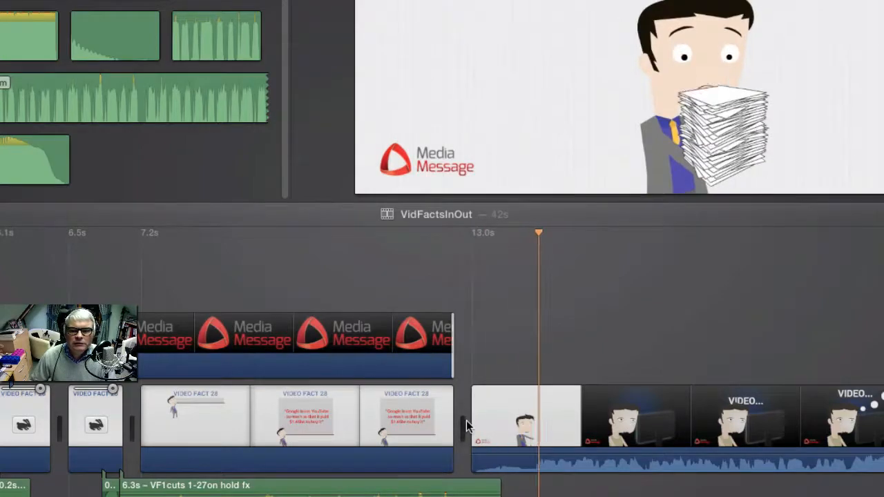
{"action": "key", "text": "space"}
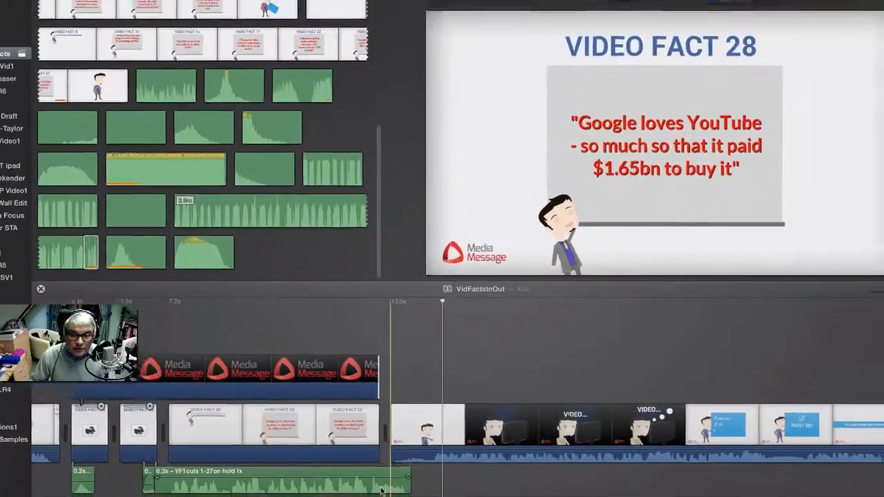
- Play the project's closing section to check the music ending, and look over the whole timeline from its start
{"action": "scroll", "coordinate": [397, 486], "scroll_direction": "right", "scroll_amount": 8}
{"action": "scroll", "coordinate": [409, 483], "scroll_direction": "right", "scroll_amount": 5}
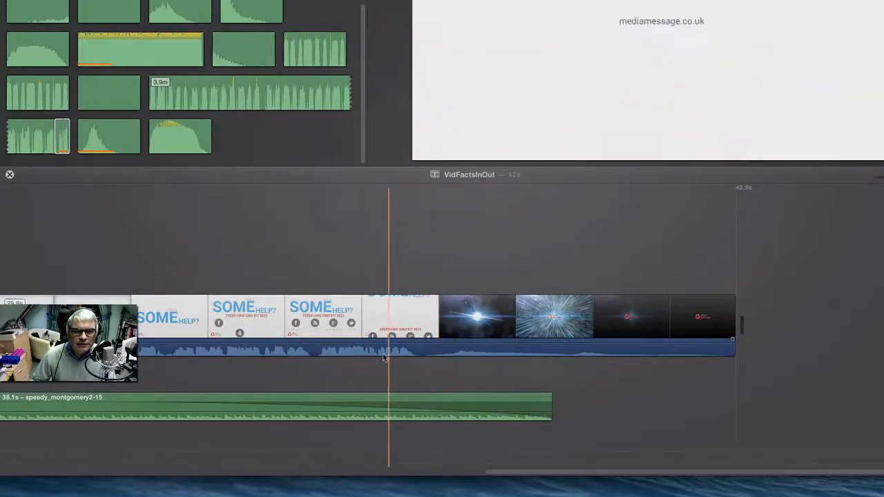
{"action": "key", "text": "space"}
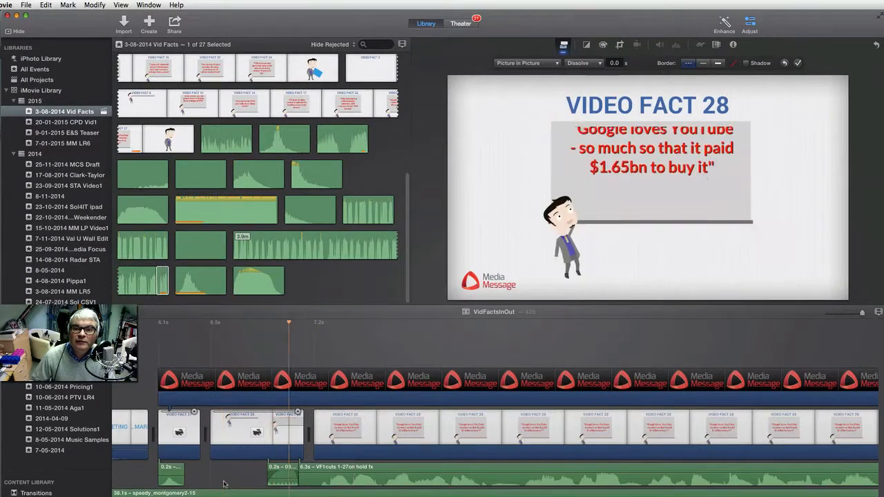
{"action": "scroll", "coordinate": [535, 484], "scroll_direction": "left", "scroll_amount": 5}
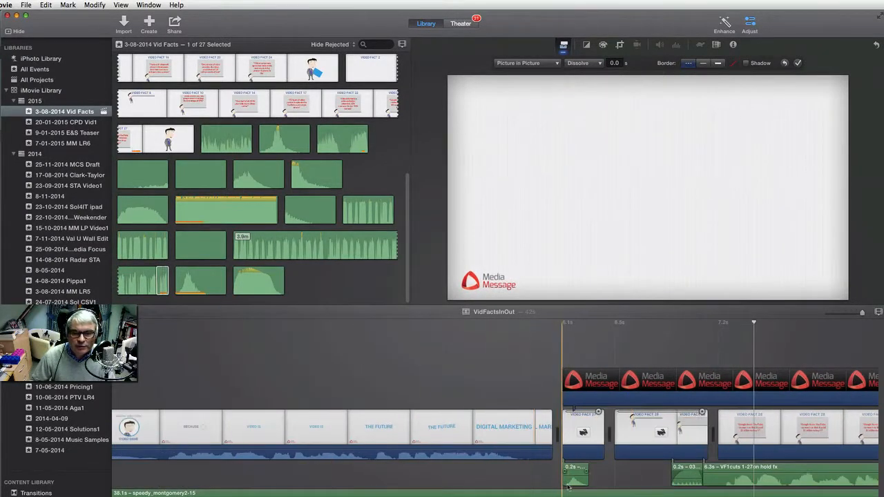
{"action": "scroll", "coordinate": [488, 477], "scroll_direction": "left", "scroll_amount": 5}
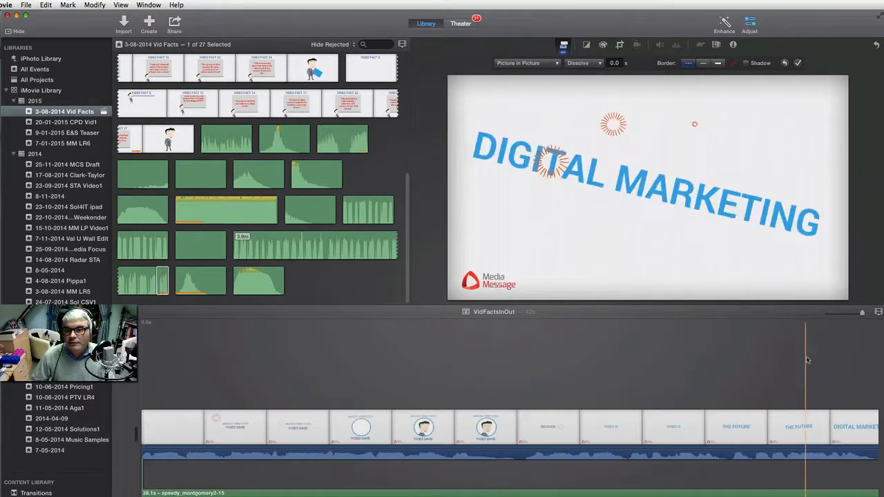
{"action": "left_click_drag", "start_coordinate": [862, 313], "coordinate": [831, 316]}
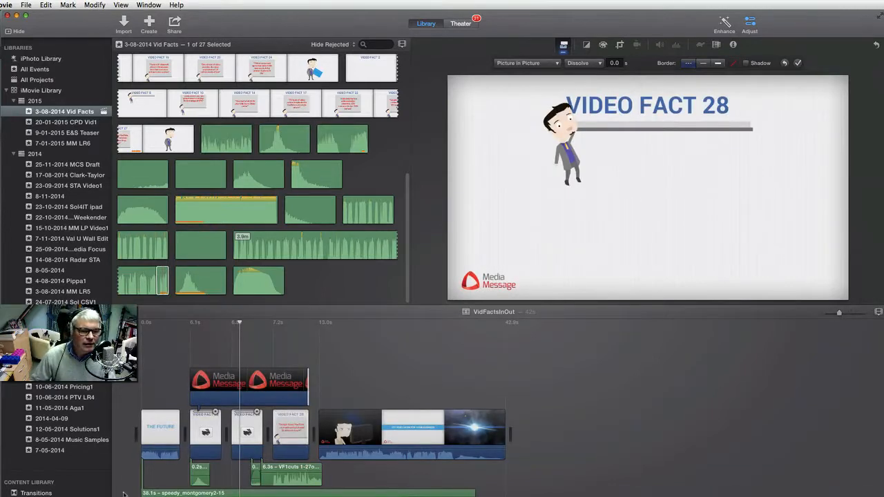
- Set up sharing the project as a file and title it VF28Mixed
{"action": "left_click", "coordinate": [28, 6]}
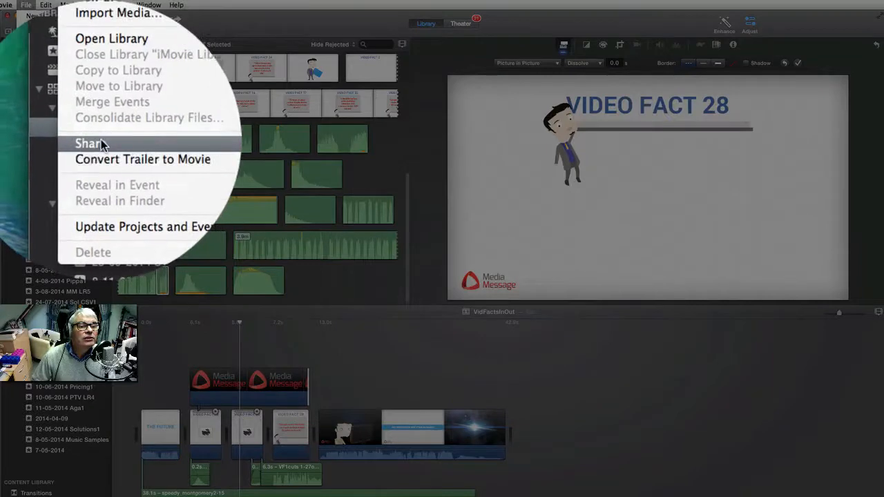
{"action": "mouse_move", "coordinate": [90, 124]}
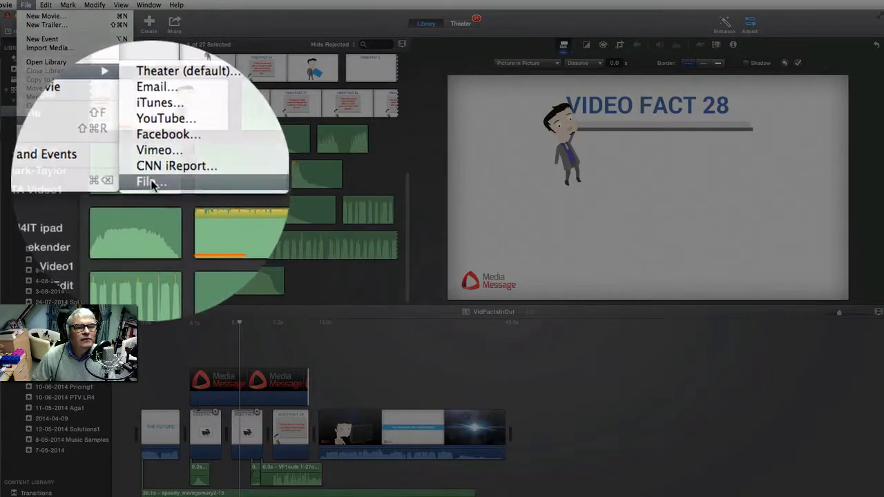
{"action": "left_click", "coordinate": [150, 183]}
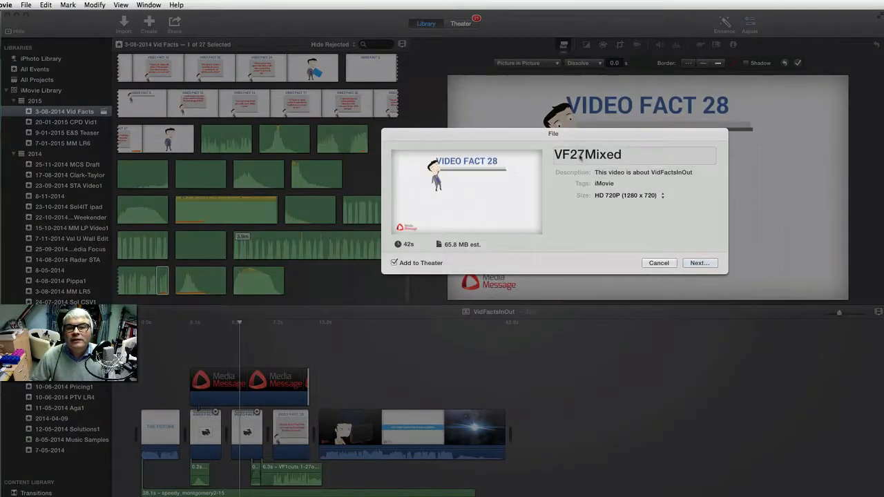
{"action": "left_click", "coordinate": [586, 156]}
{"action": "key", "text": "BackSpace"}
{"action": "type", "text": "8"}
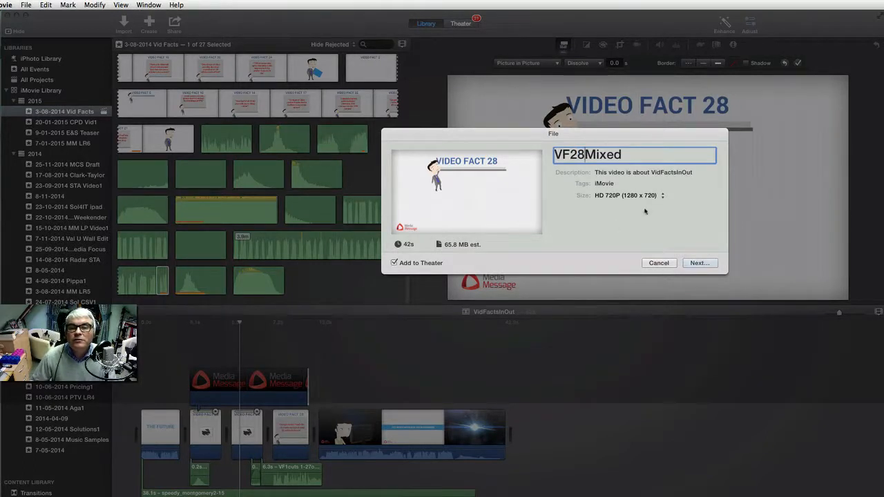
- Save the VF28Mixed file to the Desktop and replace the older version in the Theater
{"action": "left_click", "coordinate": [698, 263]}
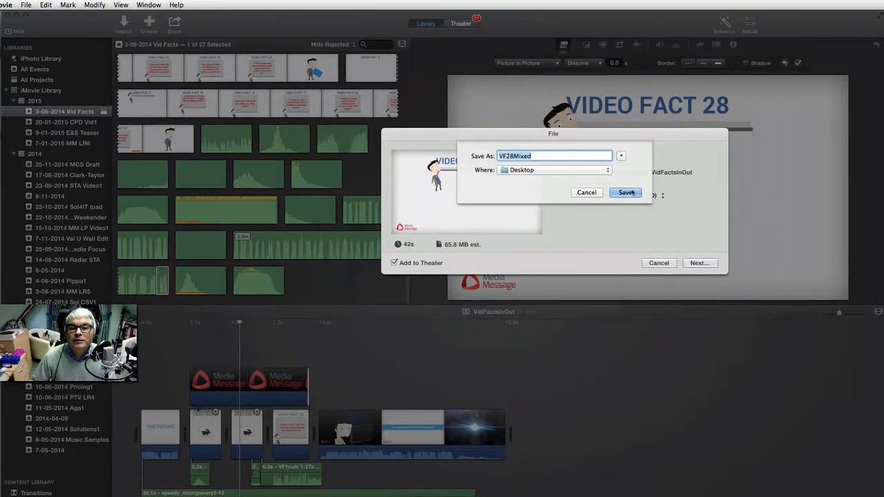
{"action": "left_click", "coordinate": [624, 193]}
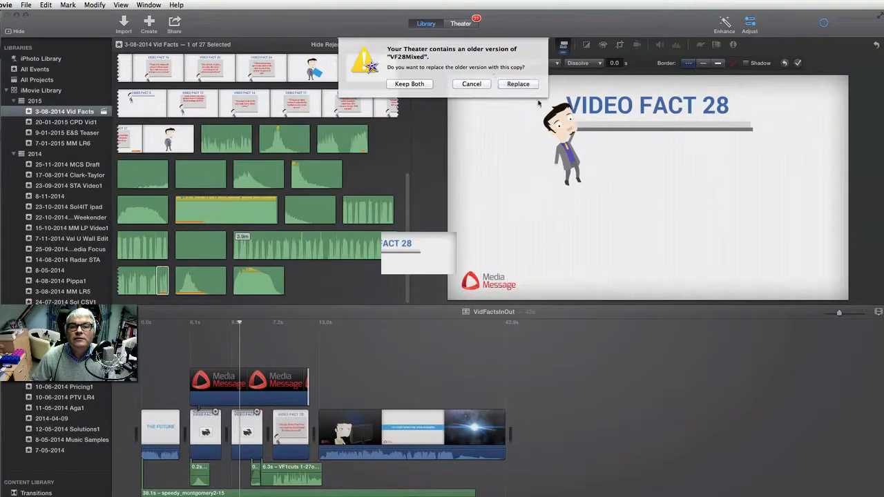
{"action": "left_click", "coordinate": [509, 84]}
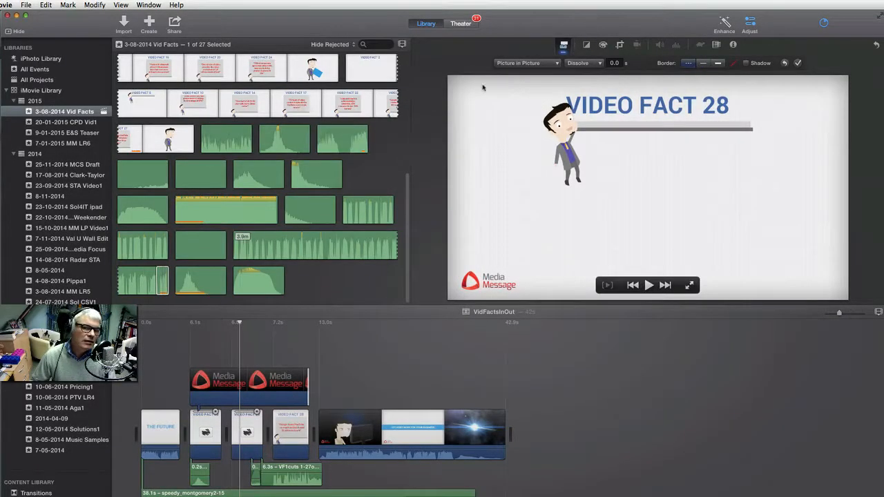